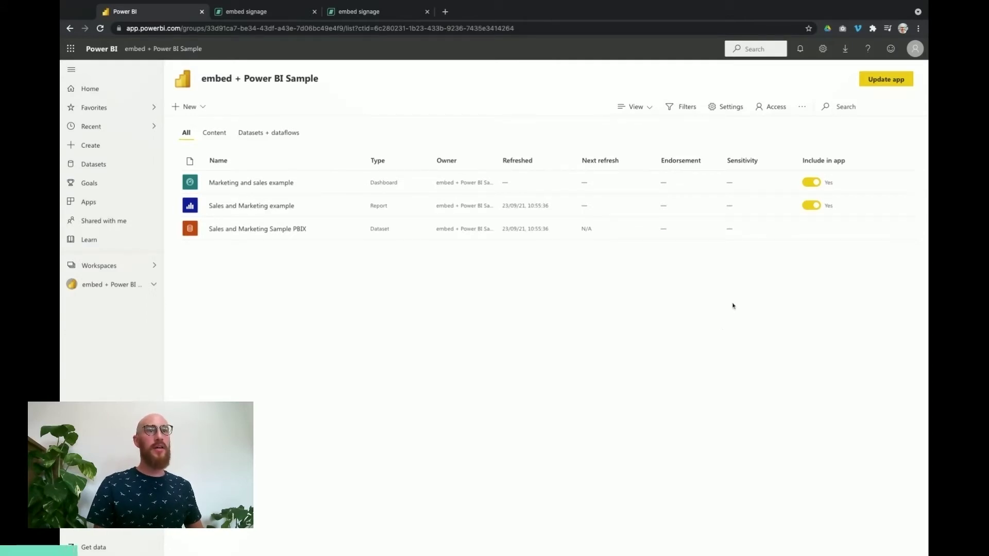
# Step: Check that the Power BI account holds a Pro licence
pyautogui.click(916, 52)
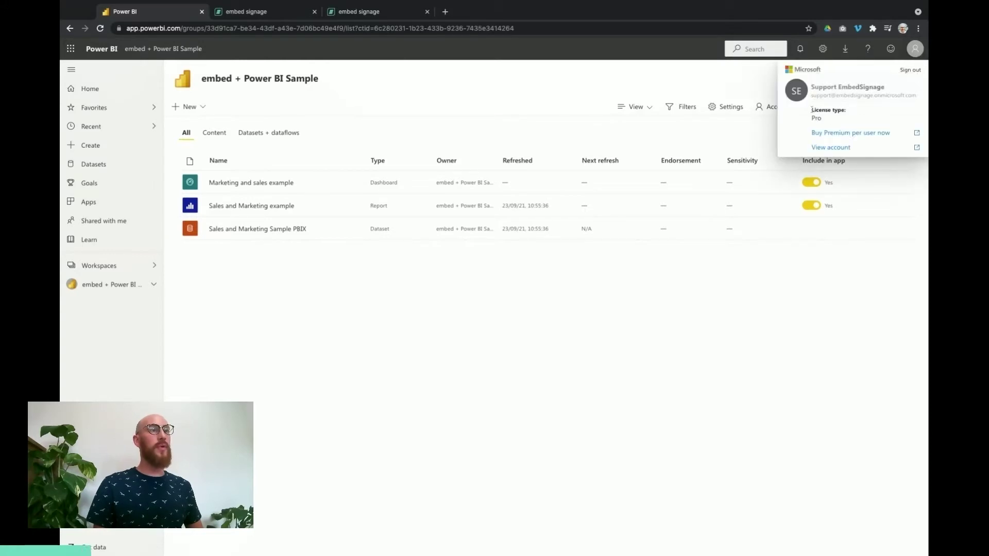
pyautogui.moveTo(823, 119); pyautogui.dragTo(812, 110)
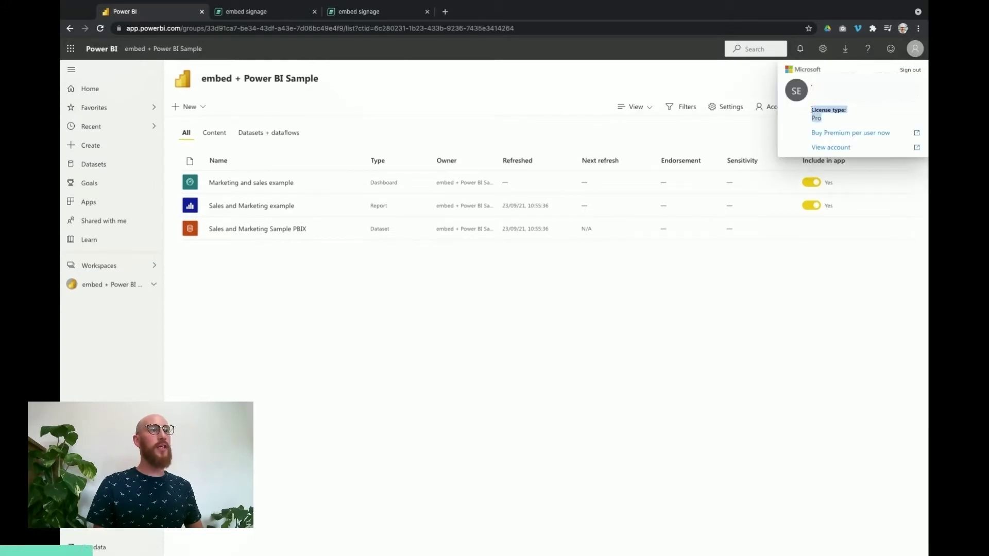
pyautogui.click(549, 112)
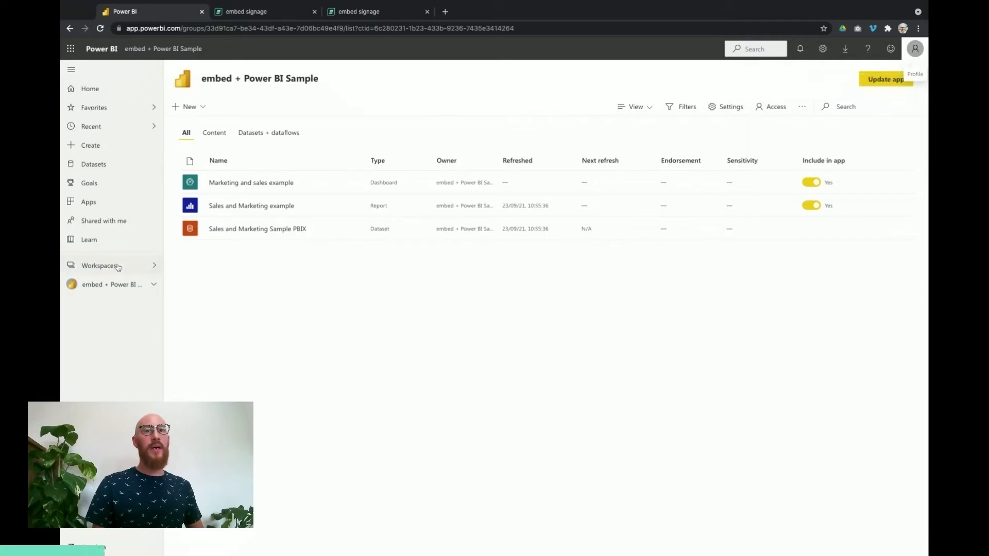
# Step: Browse My workspace and the embed + Power BI Sample workspace, then go to embed signage's External Services page
pyautogui.click(155, 272)
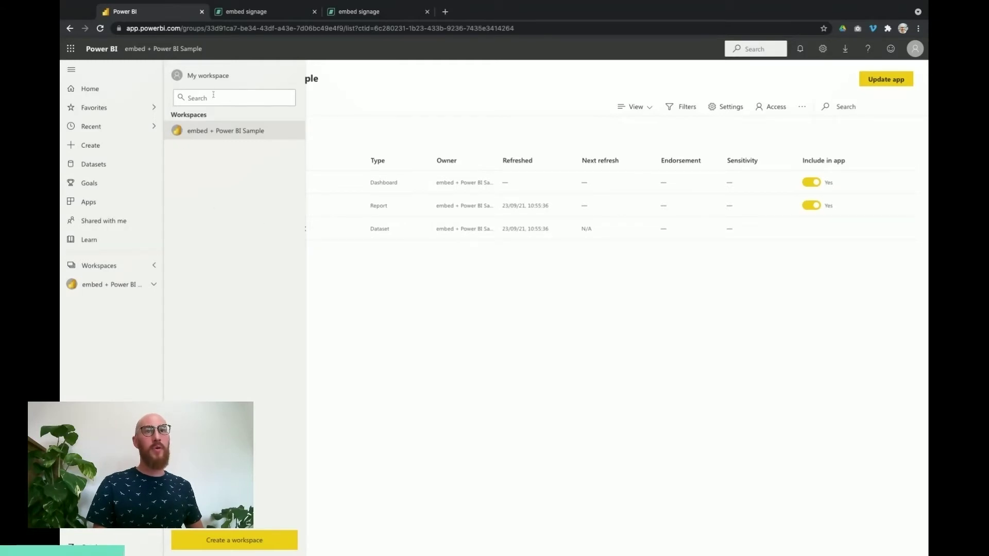
pyautogui.click(209, 77)
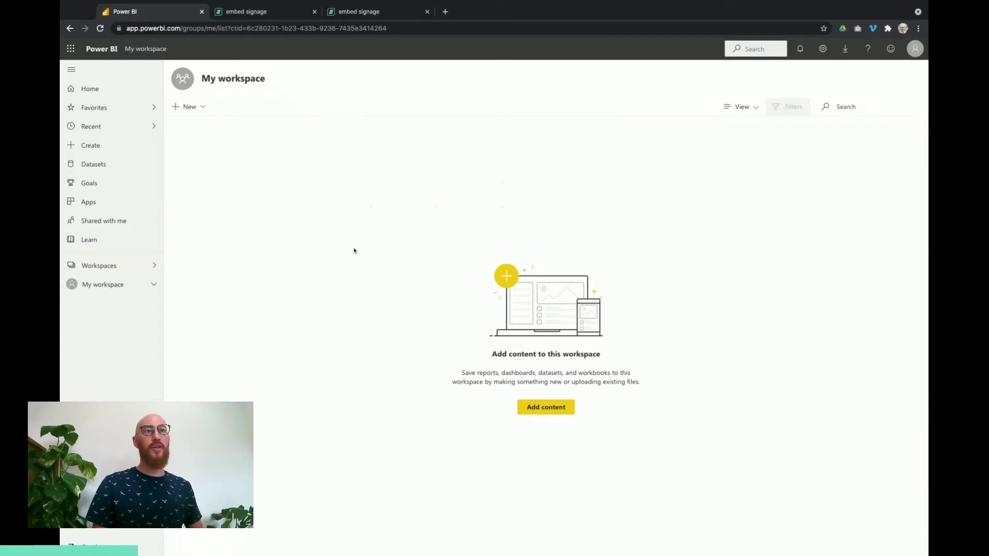
pyautogui.click(120, 265)
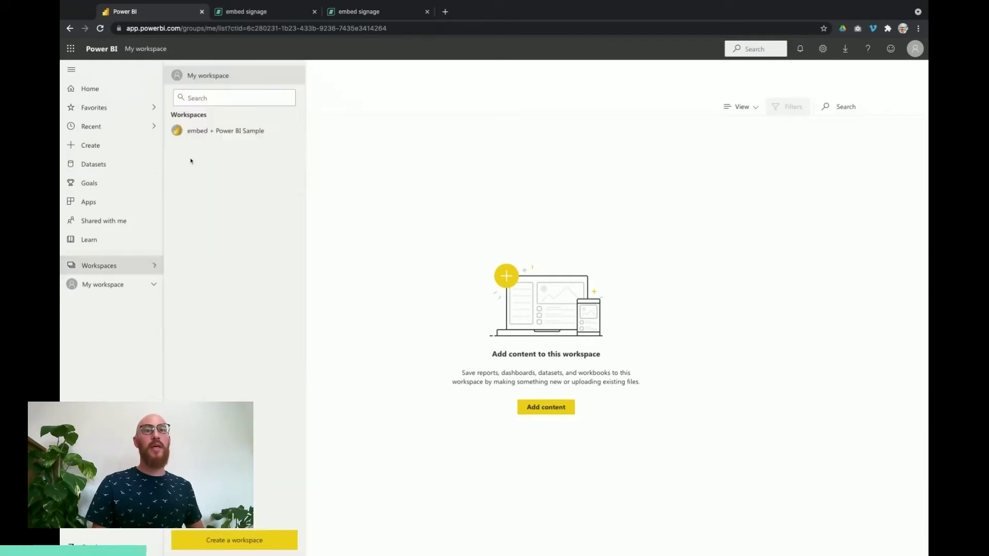
pyautogui.click(209, 135)
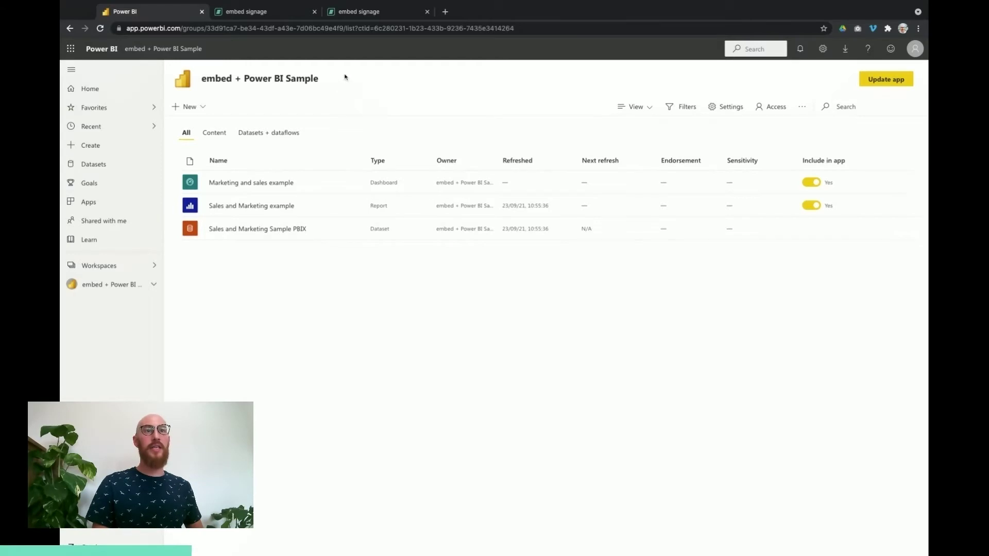
pyautogui.click(260, 11)
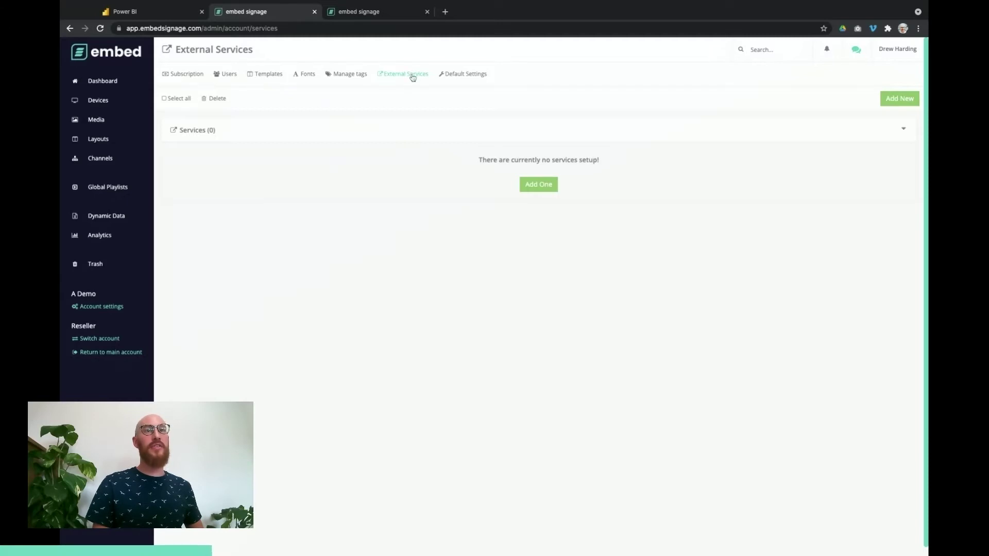
# Step: Add a new external service of type Power BI named 'Power BI'
pyautogui.click(545, 186)
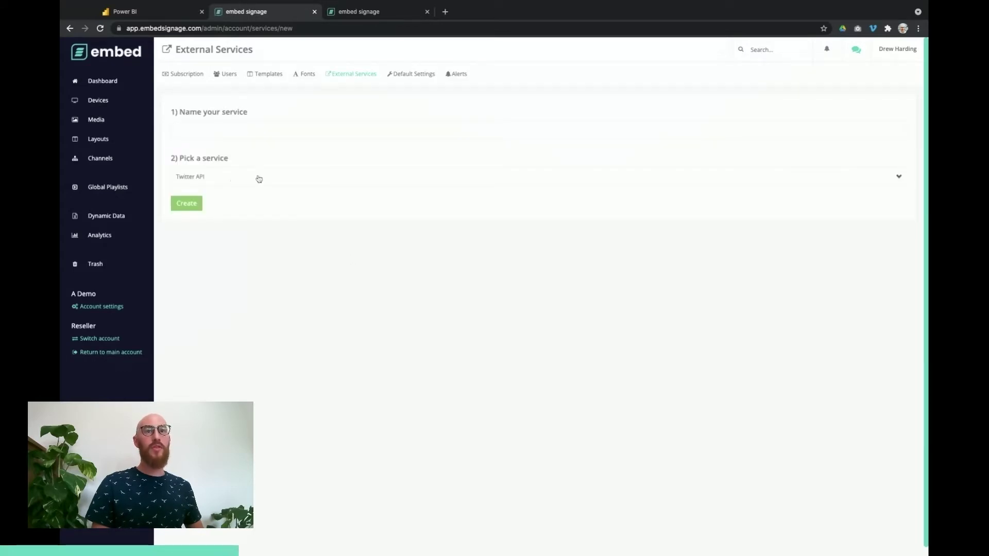
pyautogui.click(259, 179)
pyautogui.click(272, 177)
pyautogui.click(239, 133)
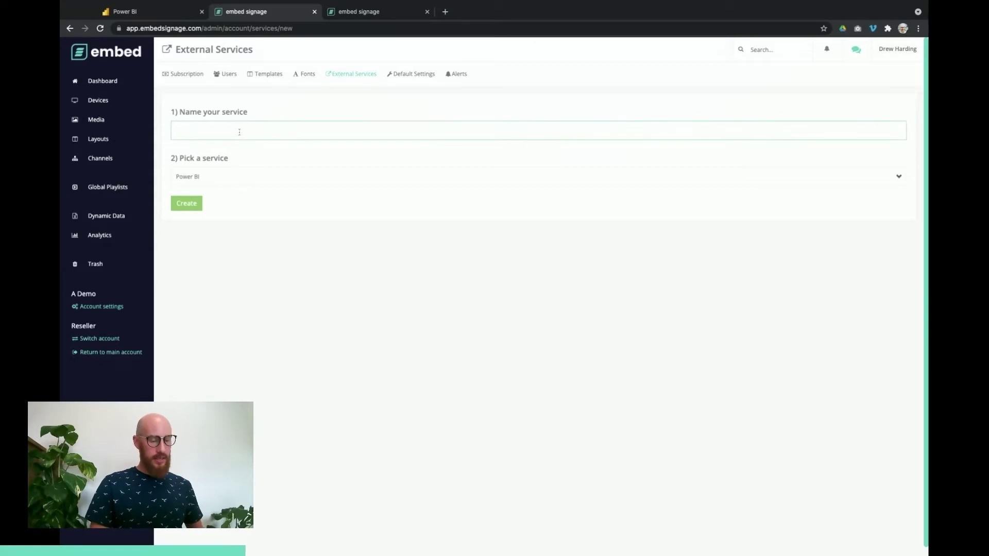
pyautogui.write('Power BI')
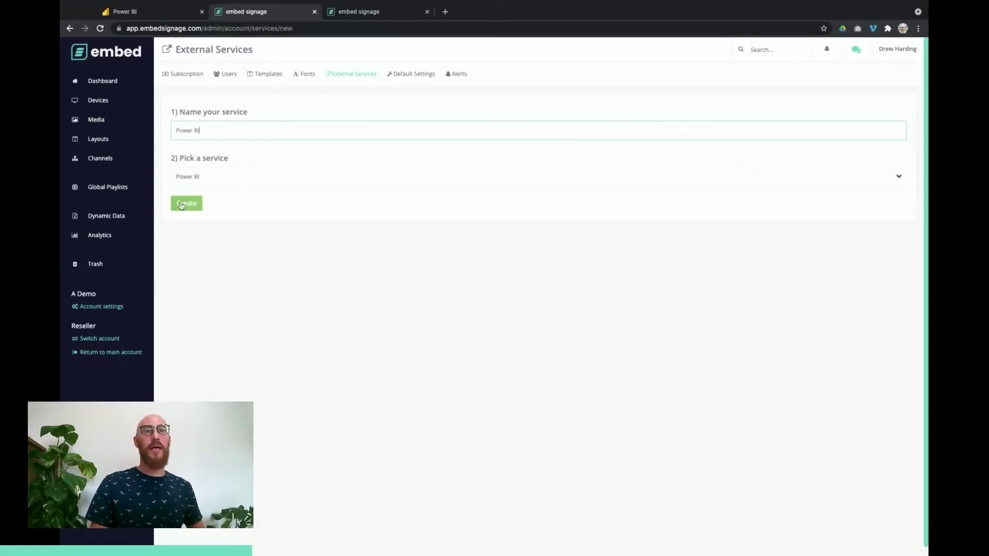
pyautogui.click(181, 205)
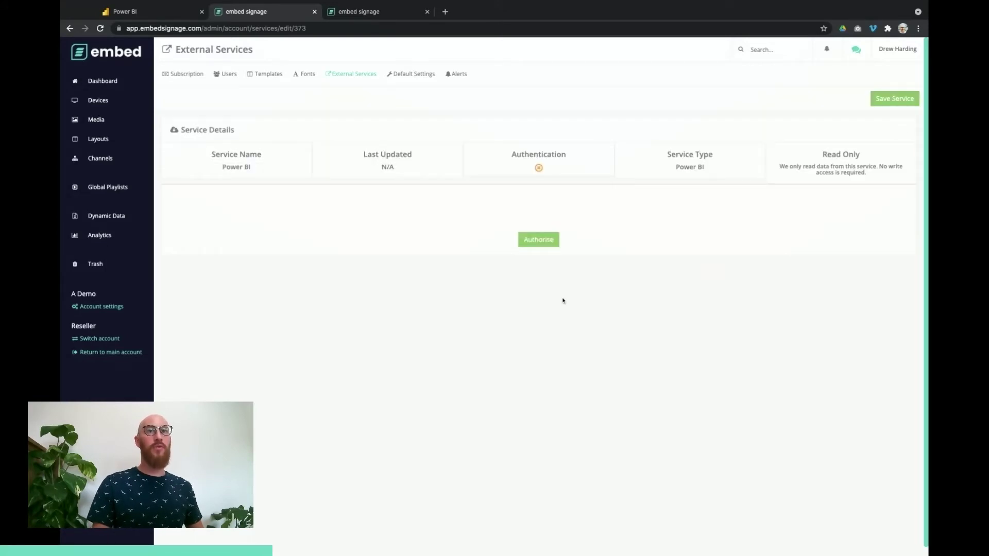
# Step: Authorise the Power BI service by accepting the requested Microsoft permissions
pyautogui.click(543, 242)
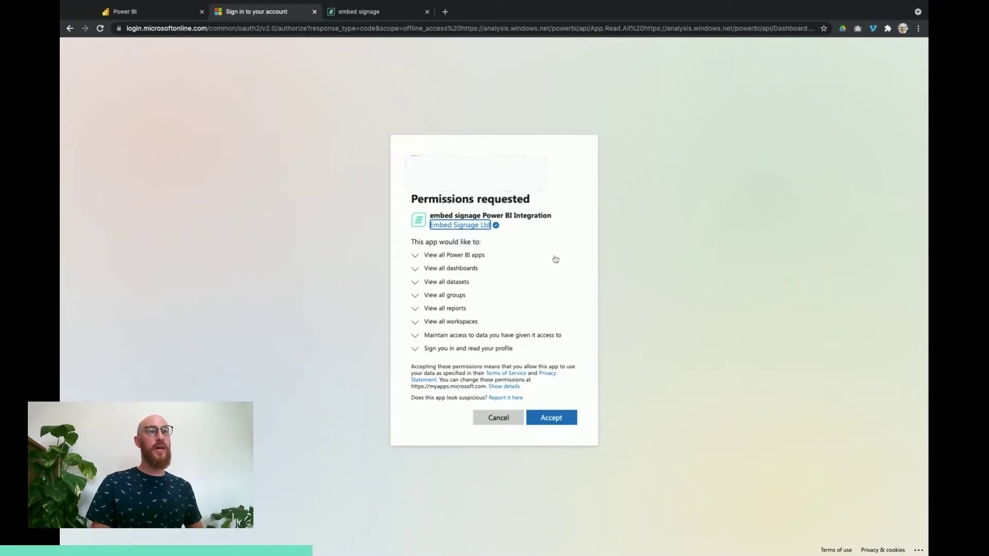
pyautogui.click(556, 418)
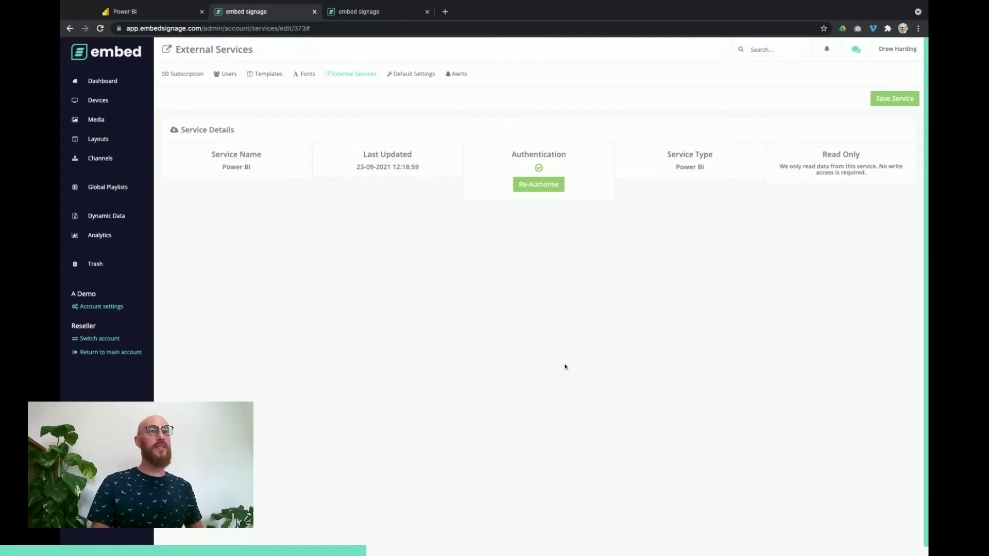
# Step: Confirm the Power BI service's authentication check, then bring up the embed + Microsoft Power BI layout preview
pyautogui.moveTo(541, 170)
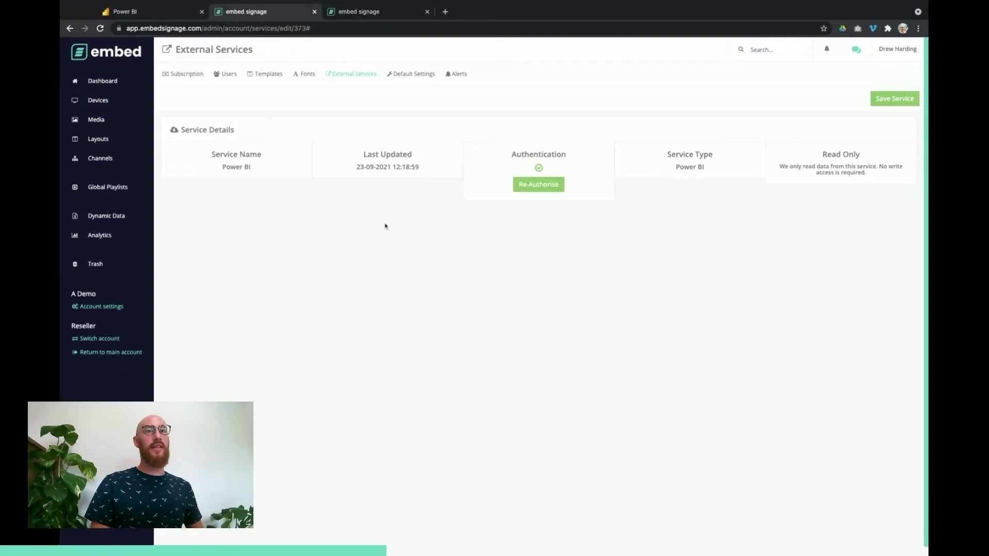
pyautogui.click(375, 16)
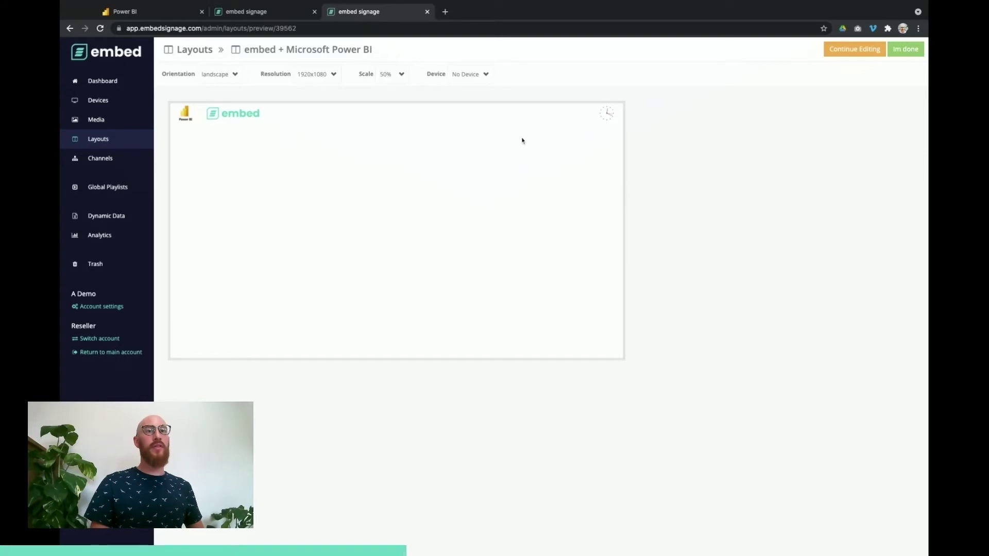
# Step: Resume layout editing and open the empty playlist of the 1920x1080 Power BI Zone
pyautogui.click(864, 54)
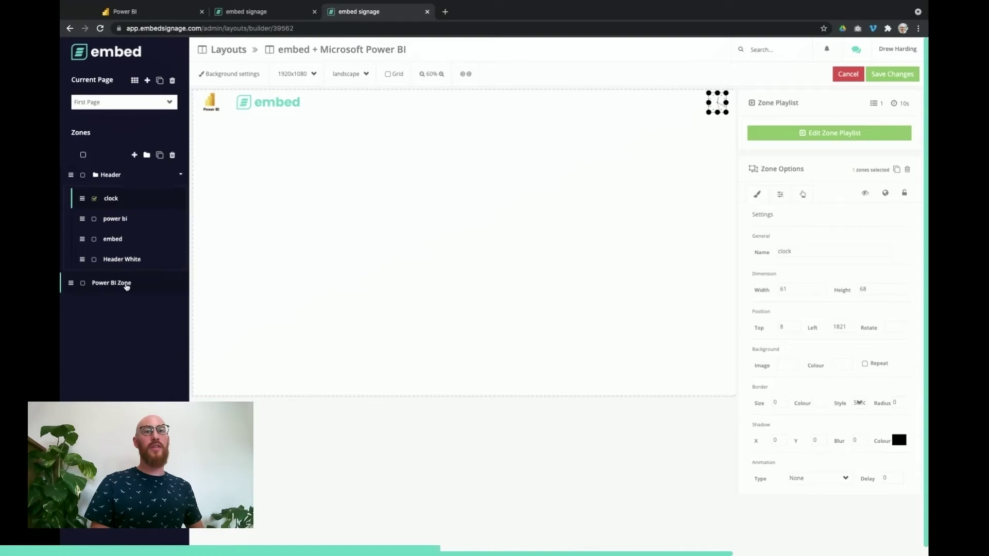
pyautogui.click(126, 284)
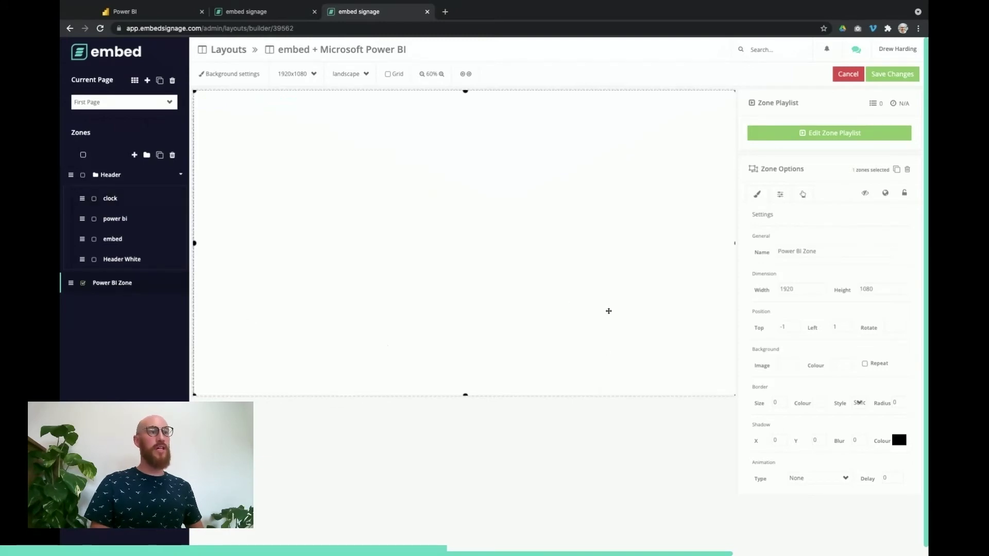
pyautogui.click(843, 139)
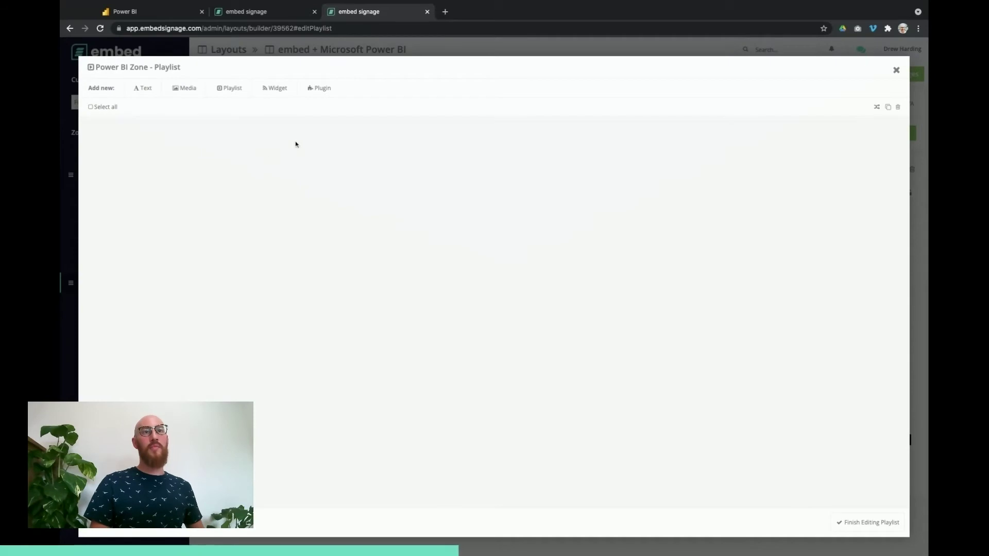
# Step: Add a Power BI widget to the zone playlist and connect it to the Power BI service
pyautogui.click(275, 88)
pyautogui.click(676, 342)
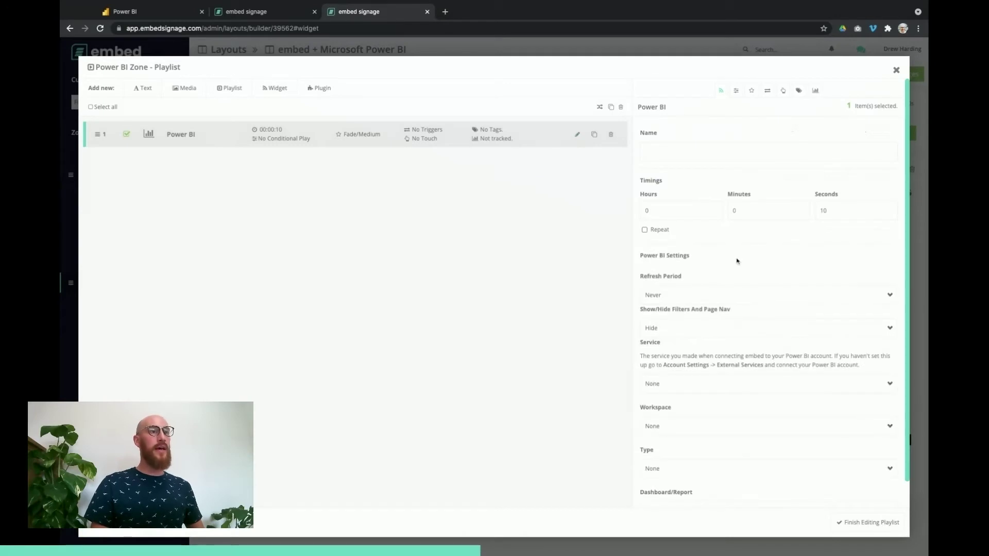
pyautogui.scroll(-1, 704, 342)
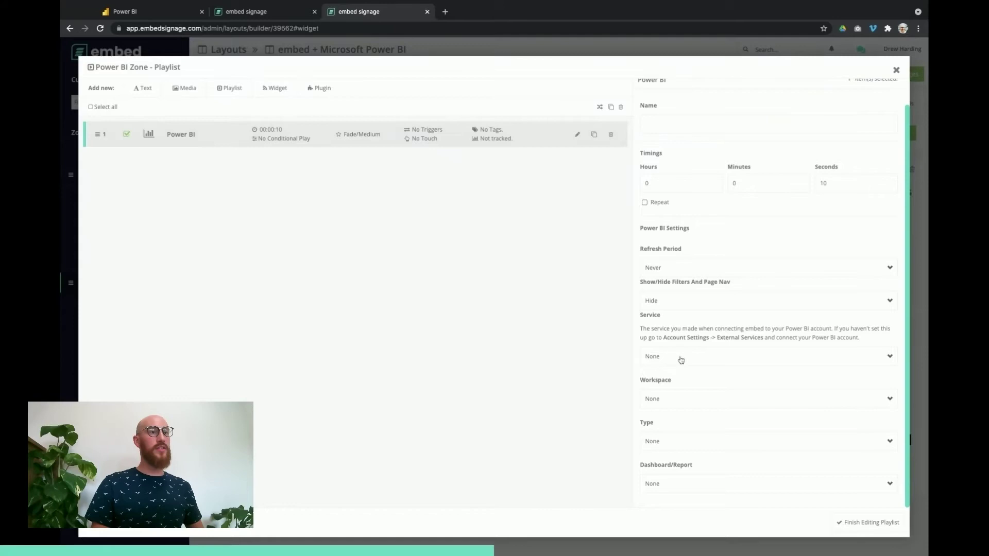
pyautogui.click(681, 359)
pyautogui.click(711, 370)
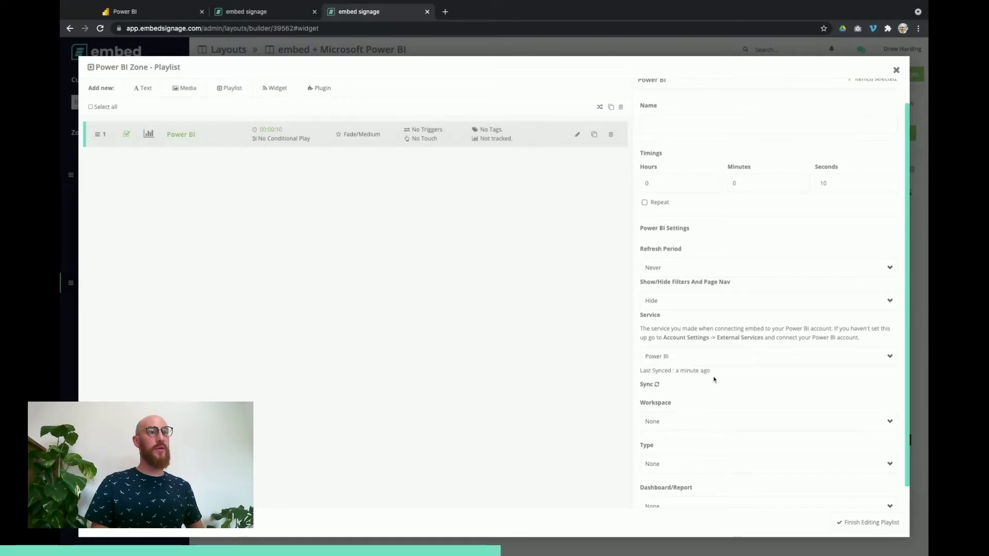
# Step: Choose the embed + Power BI Sample workspace, type Report, and the Sales and Marketing example report
pyautogui.scroll(-1, 712, 379)
pyautogui.click(693, 399)
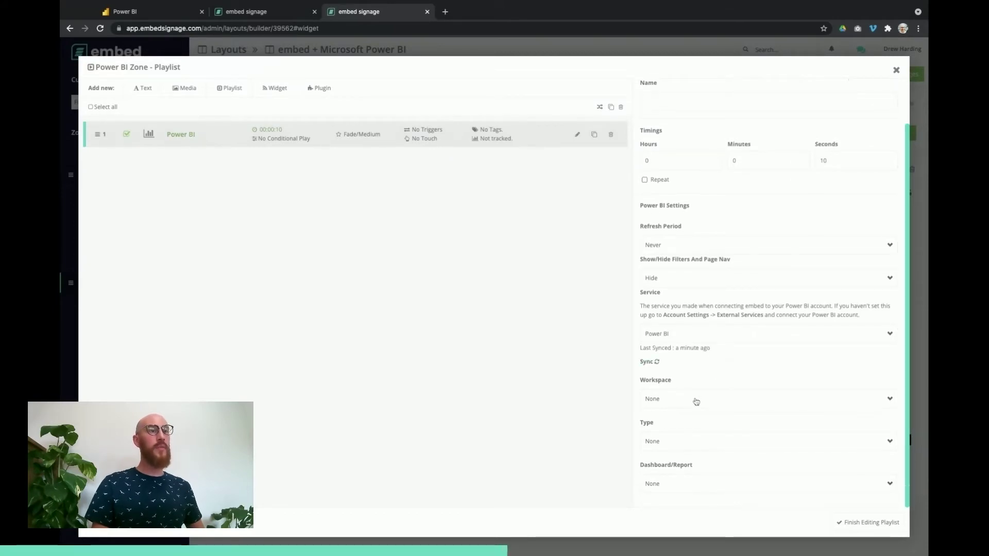
pyautogui.click(706, 418)
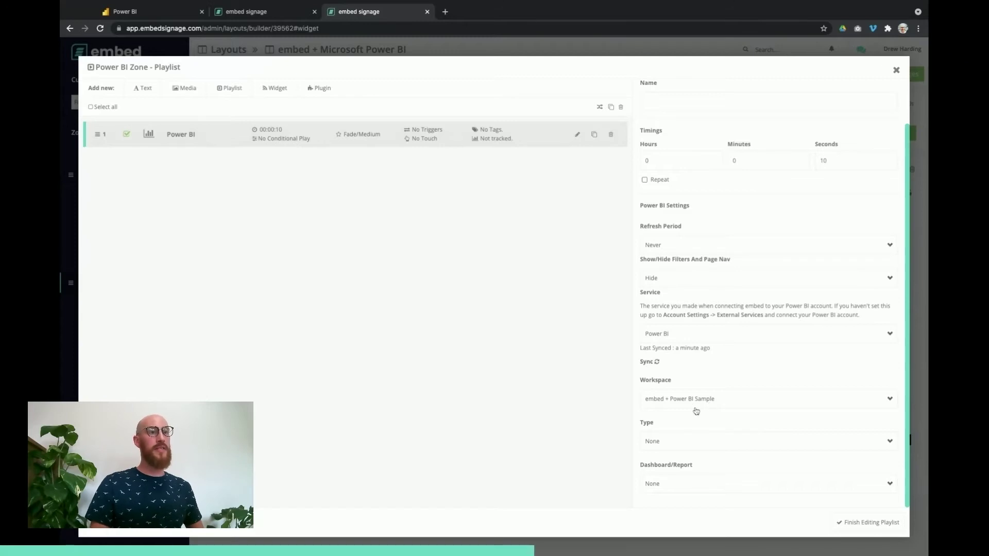
pyautogui.click(703, 443)
pyautogui.click(701, 452)
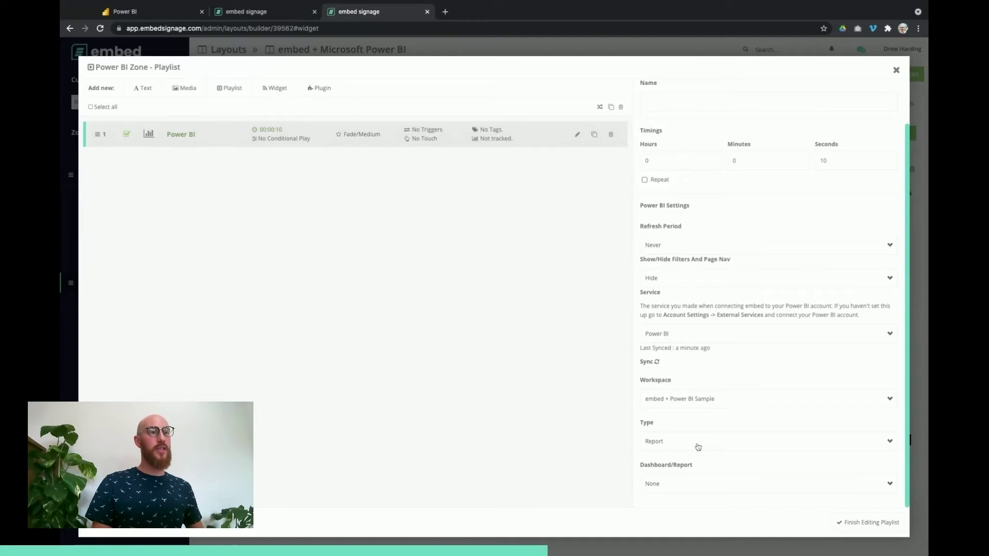
pyautogui.click(698, 445)
pyautogui.click(691, 445)
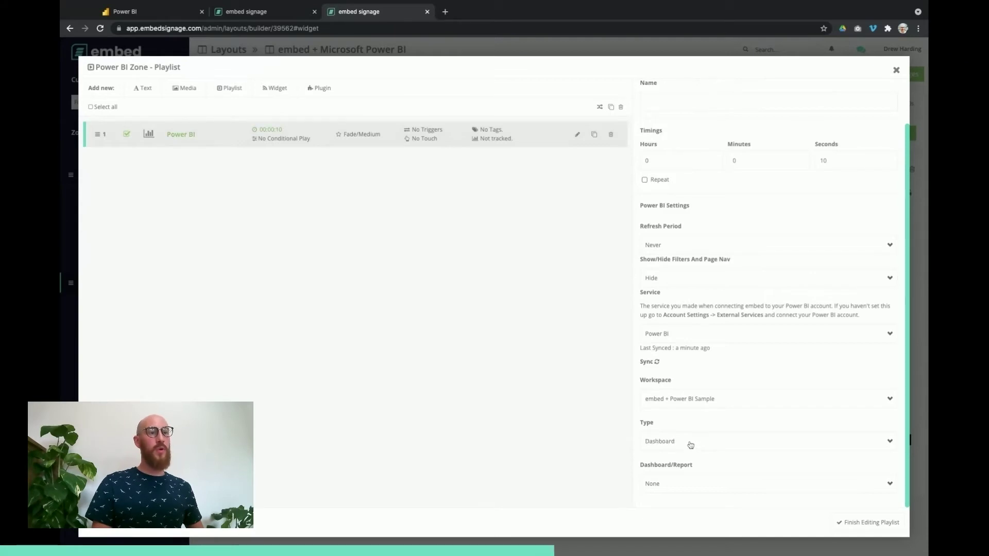
pyautogui.click(691, 445)
pyautogui.click(691, 481)
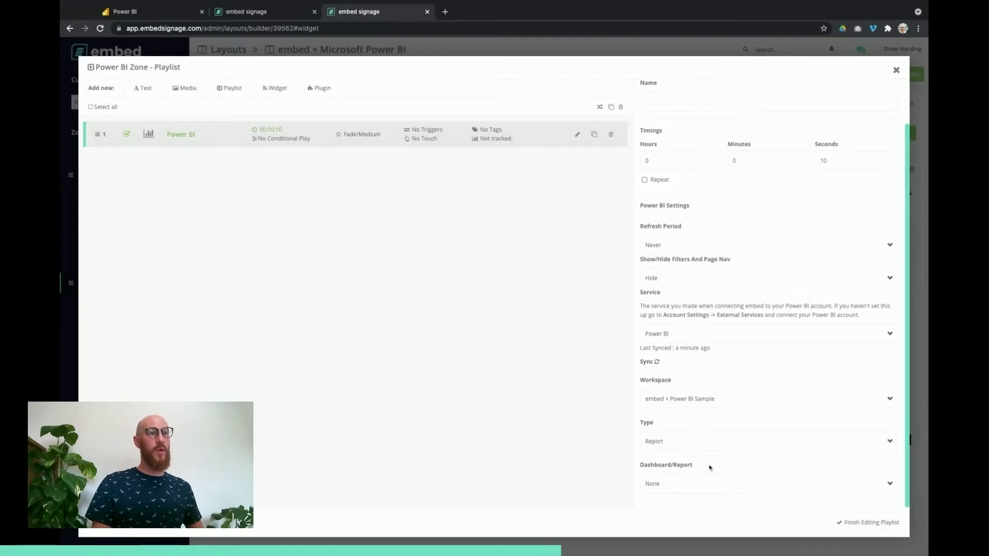
pyautogui.click(689, 491)
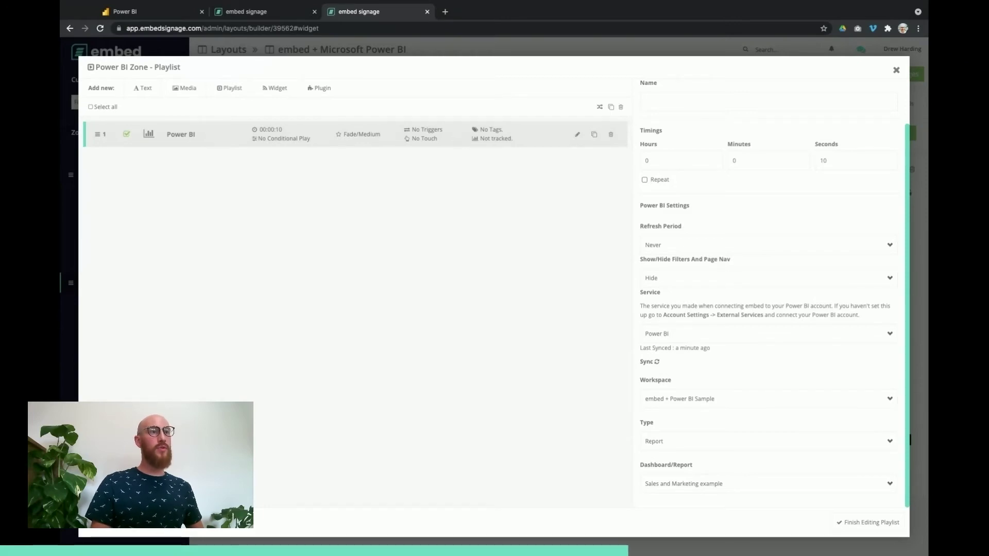
# Step: Set the report's refresh period to 30 minutes, keeping filters and page navigation hidden
pyautogui.click(691, 253)
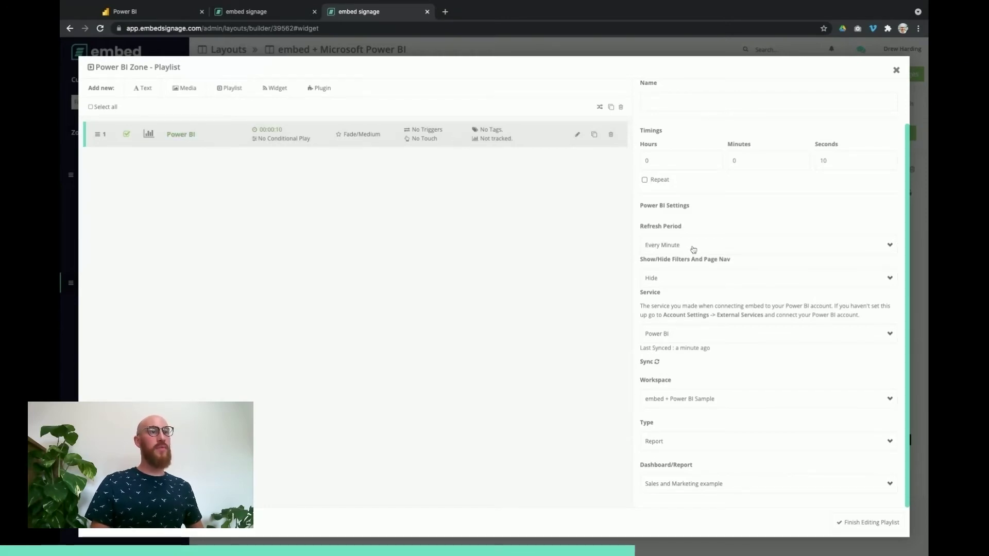
pyautogui.click(689, 265)
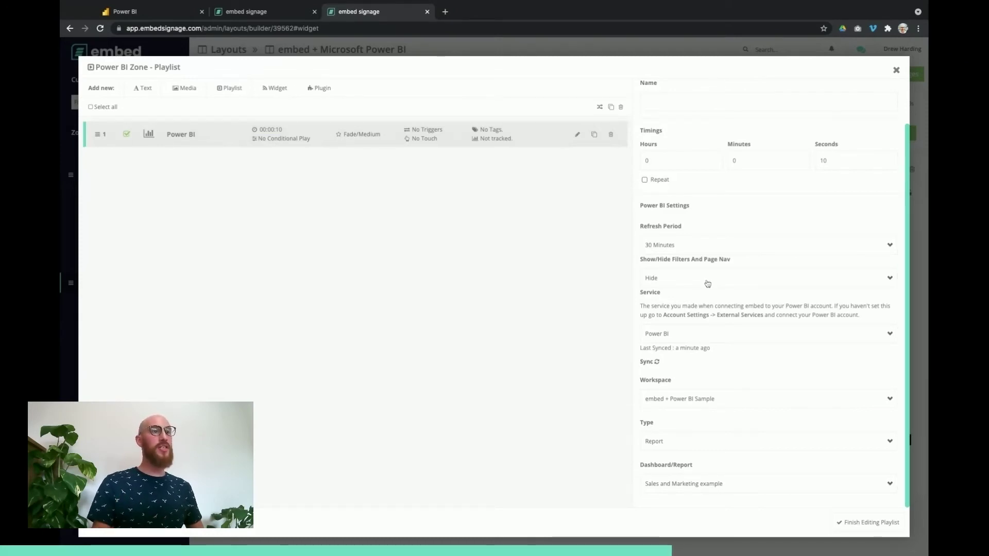
pyautogui.click(705, 283)
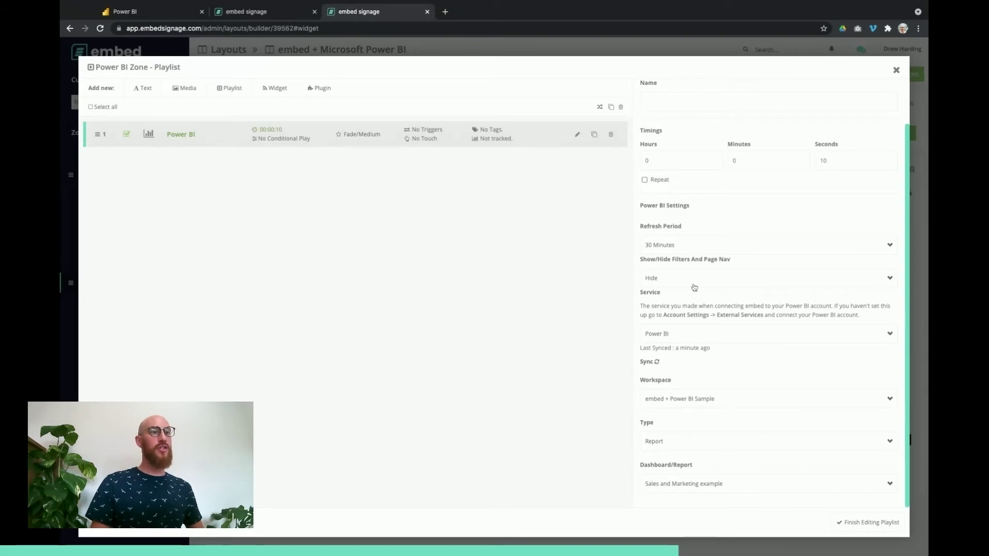
pyautogui.click(694, 283)
pyautogui.click(694, 283)
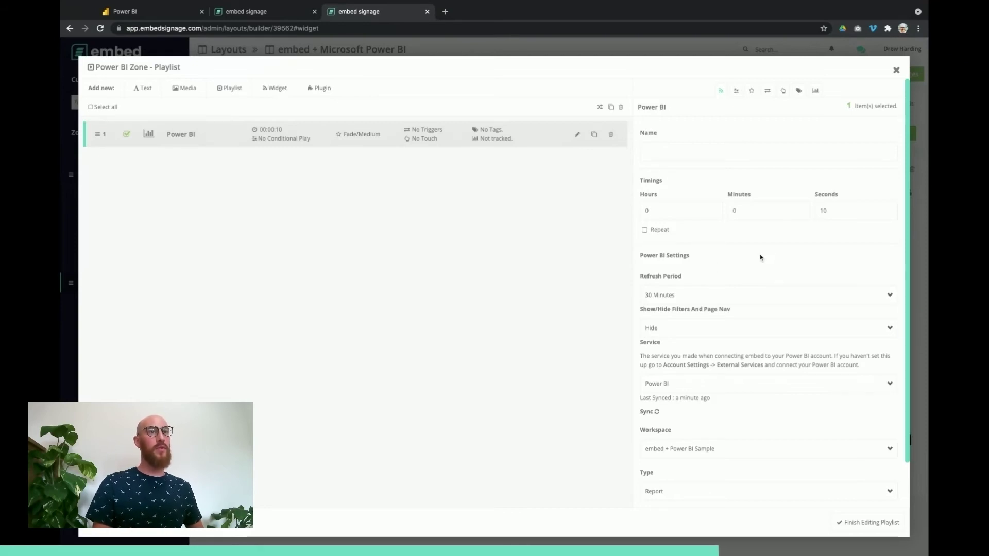
# Step: Set 'Pass gestures to application?' to Yes in the item's Interactivity settings, then return to its main settings
pyautogui.click(784, 94)
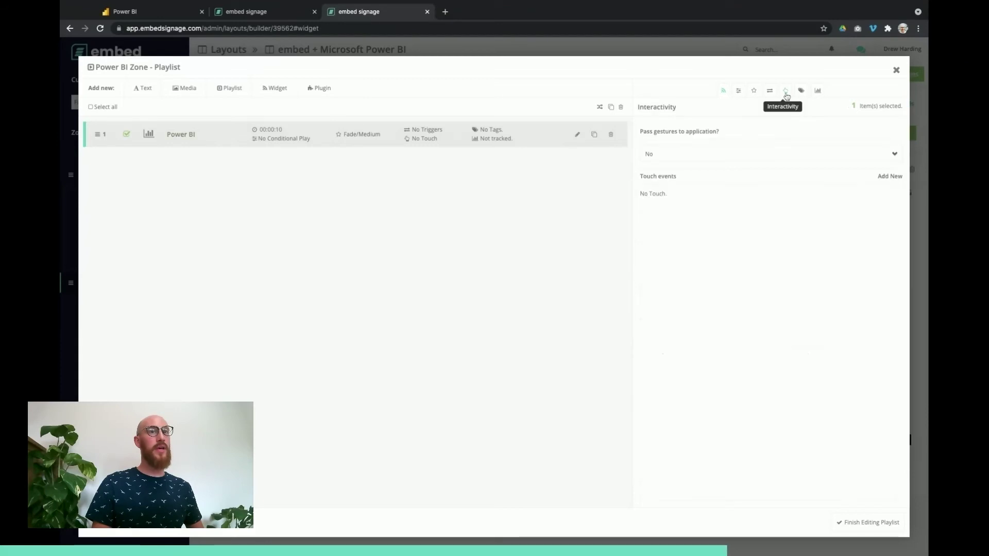
pyautogui.click(673, 154)
pyautogui.click(675, 145)
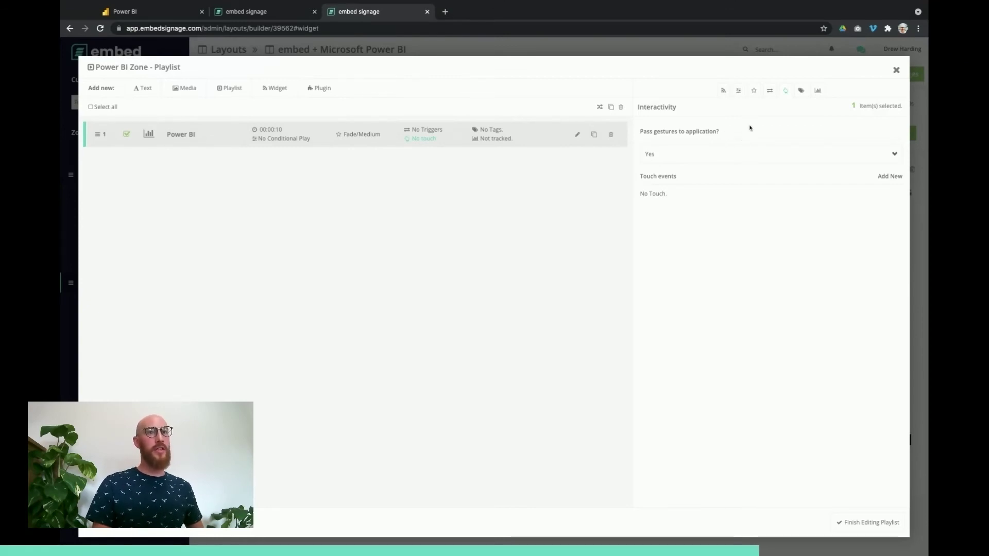
pyautogui.click(184, 135)
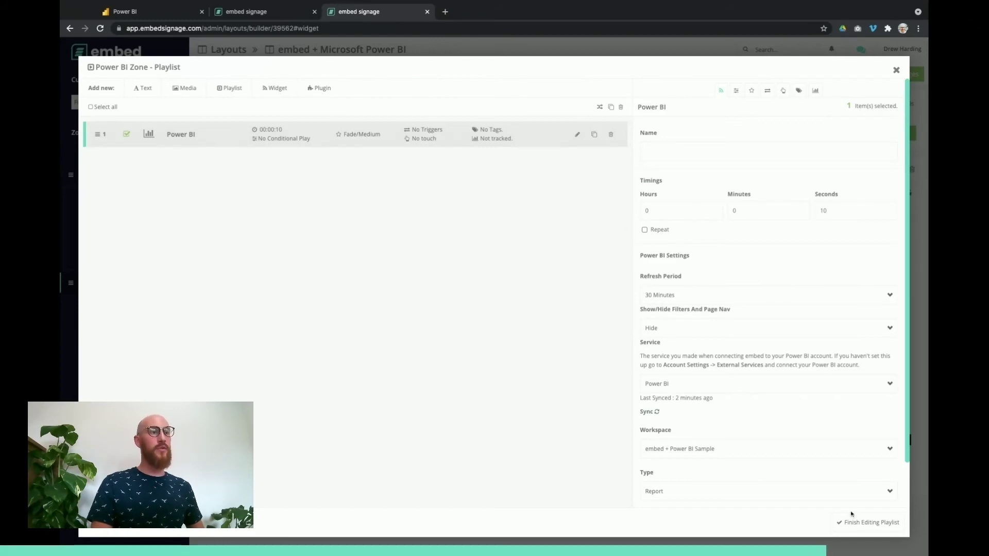
# Step: Finish the zone playlist and save the layout using Save & Preview
pyautogui.click(870, 523)
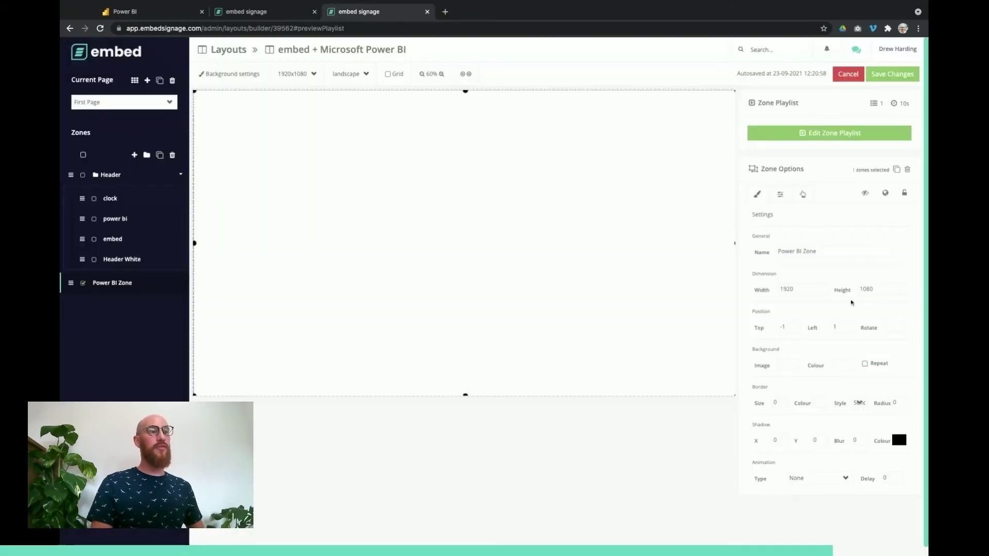
pyautogui.click(892, 76)
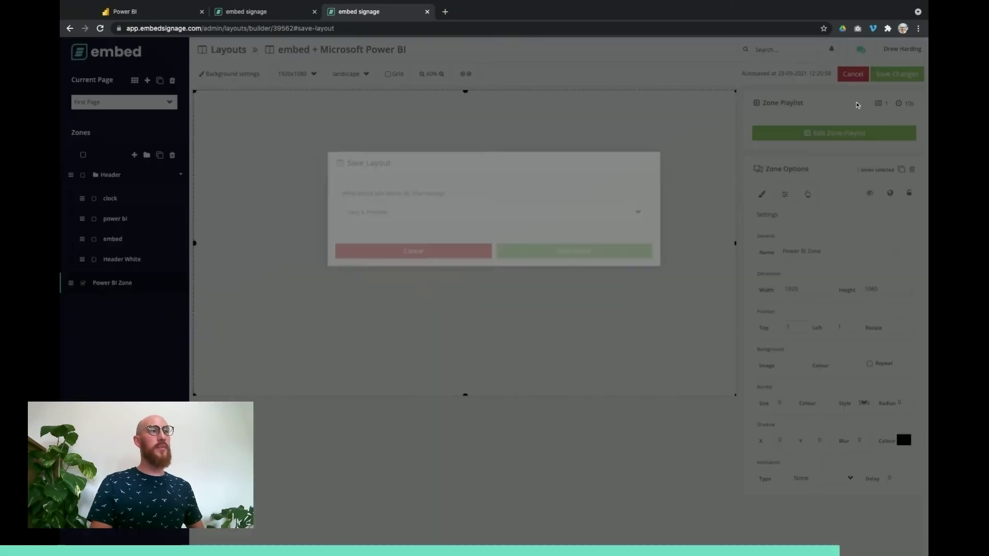
pyautogui.click(572, 338)
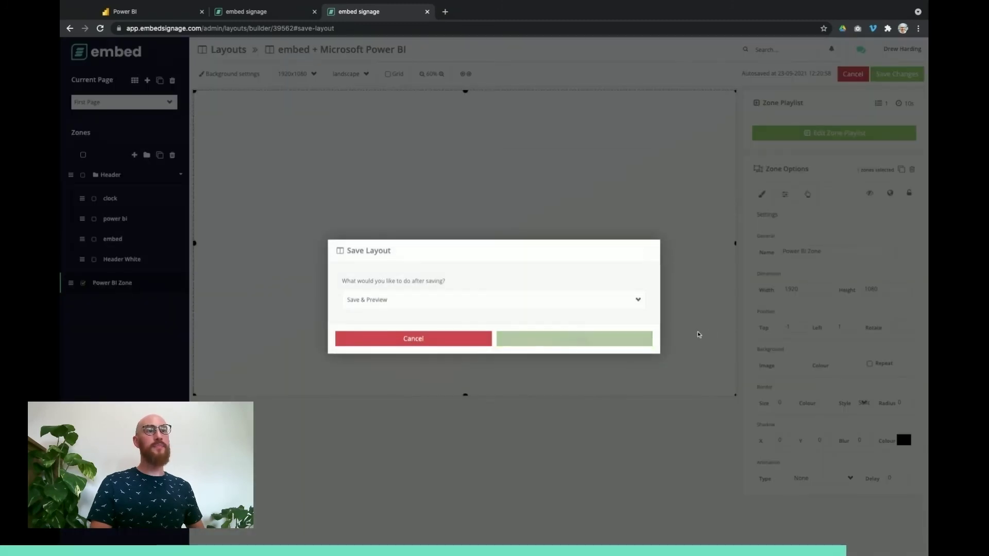